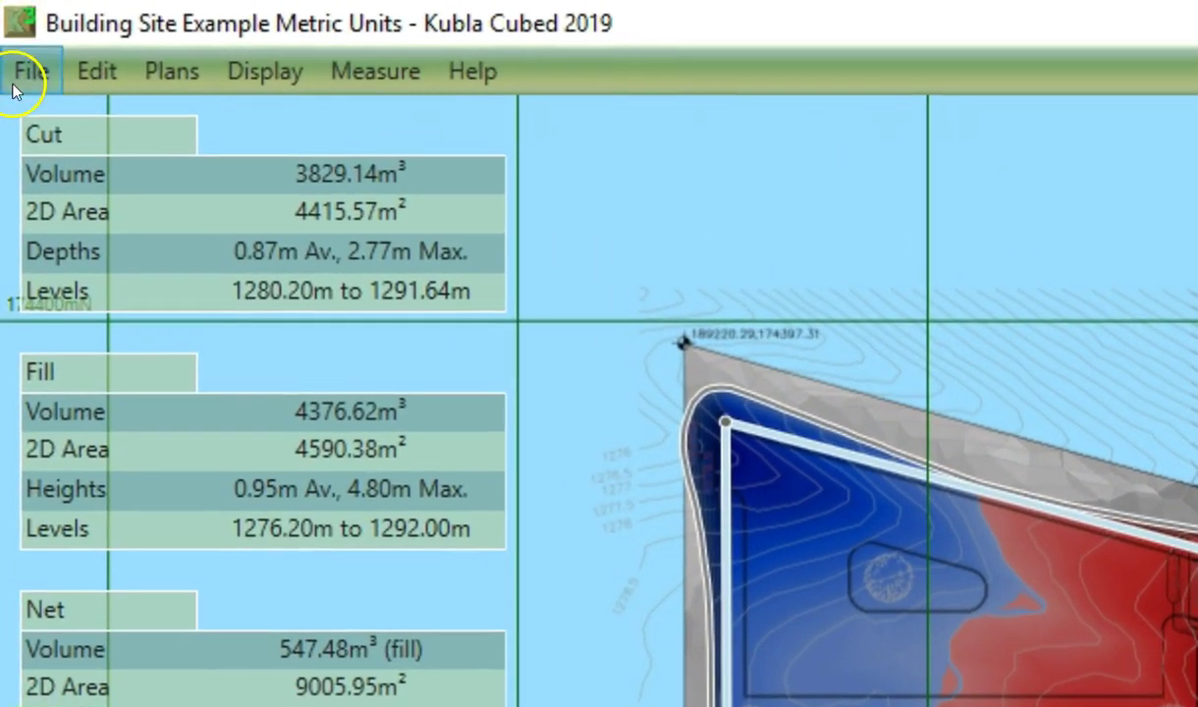
Start exporting the bulk earthworks plan view as an image
{"action": "left_click", "coordinate": [22, 75]}
{"action": "mouse_move", "coordinate": [180, 449]}
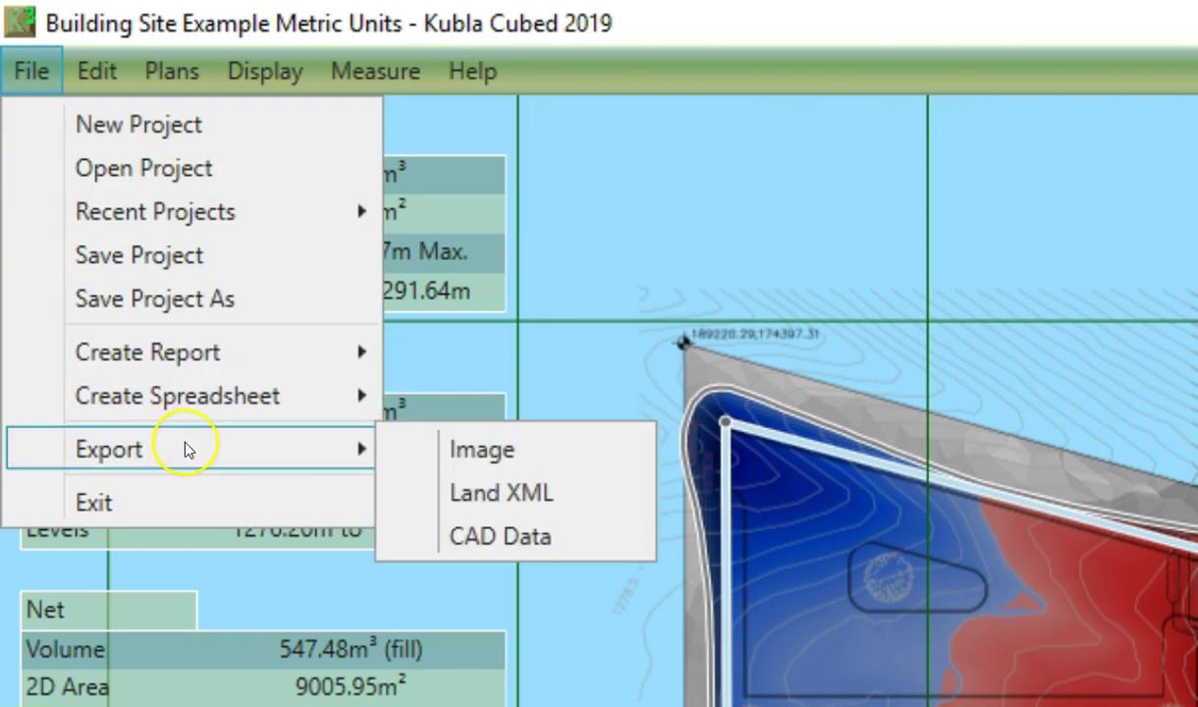
{"action": "left_click", "coordinate": [436, 449]}
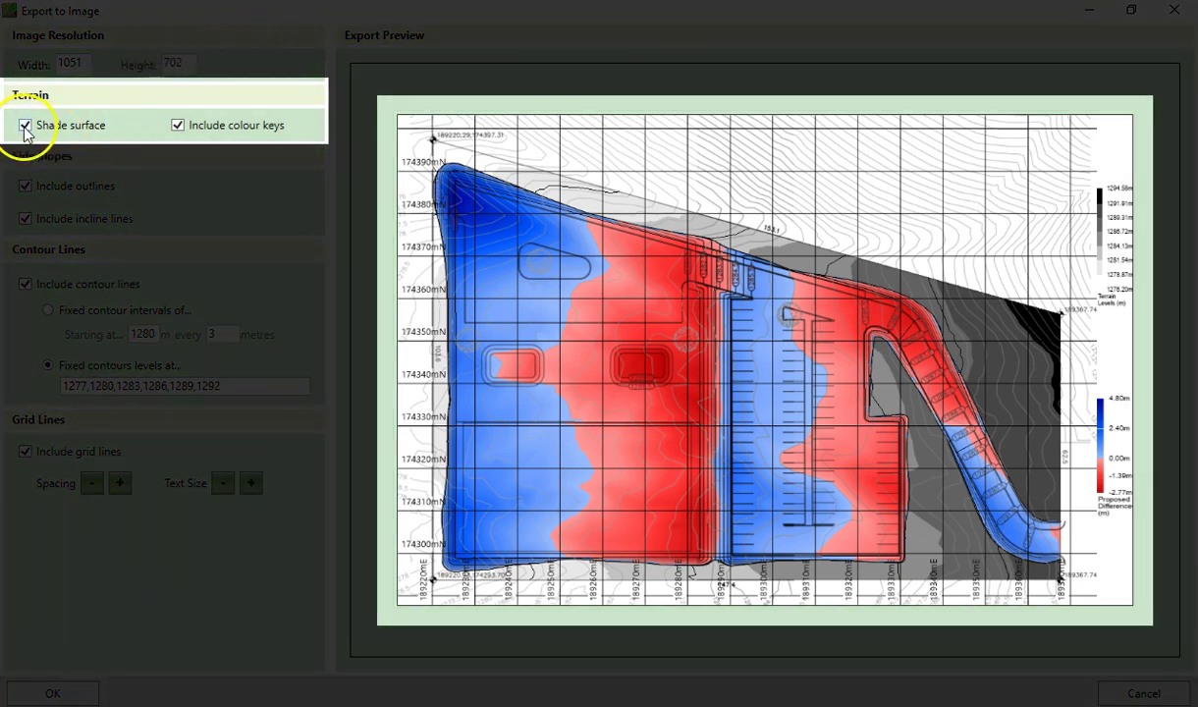
Preview the image export without surface shading and without colour keys, re-enabling each terrain option
{"action": "left_click", "coordinate": [24, 128]}
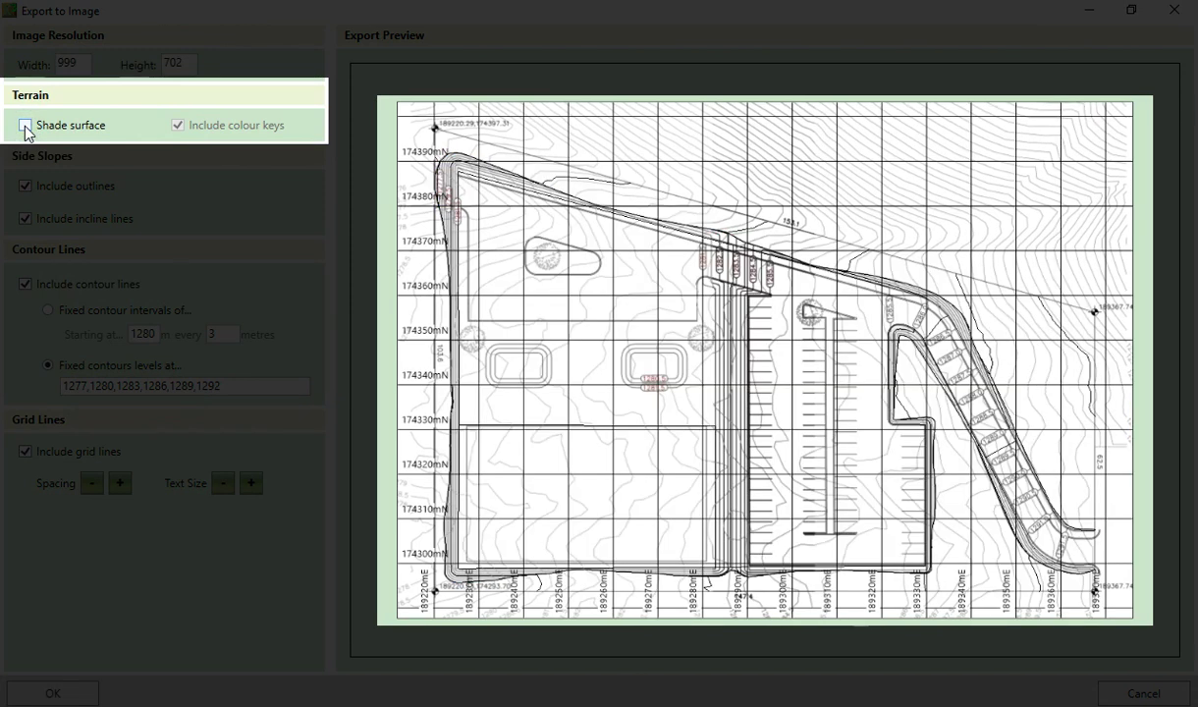
{"action": "left_click", "coordinate": [24, 127]}
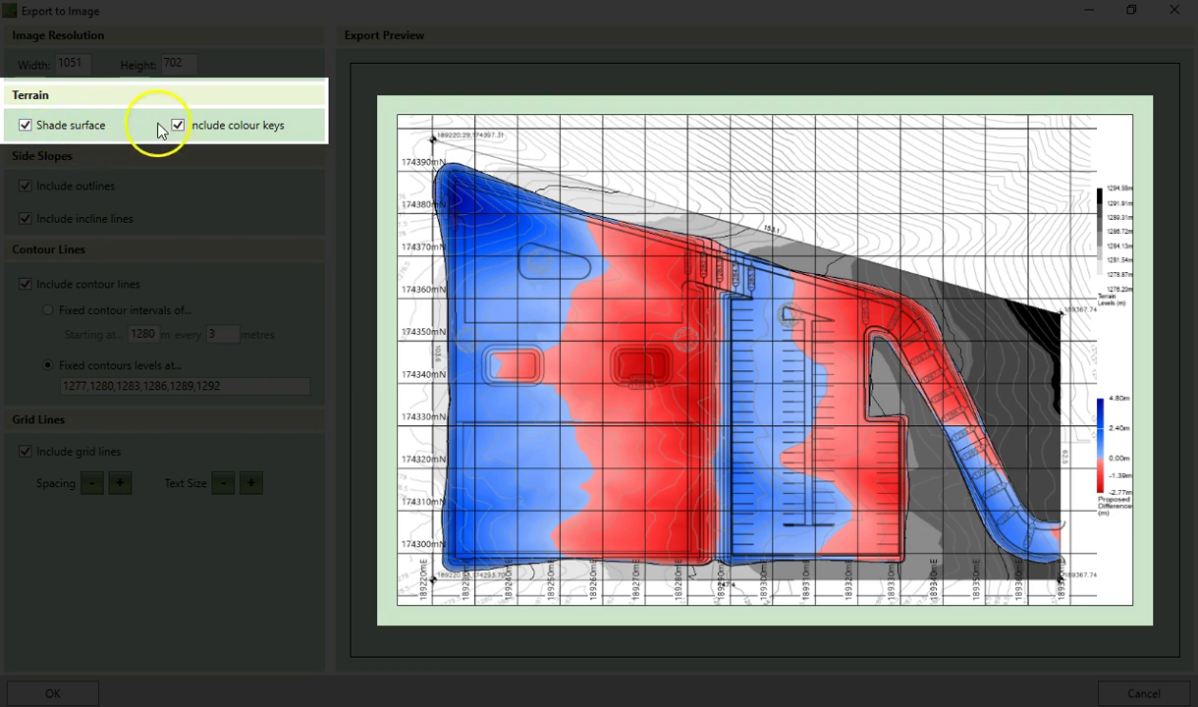
{"action": "left_click", "coordinate": [177, 125]}
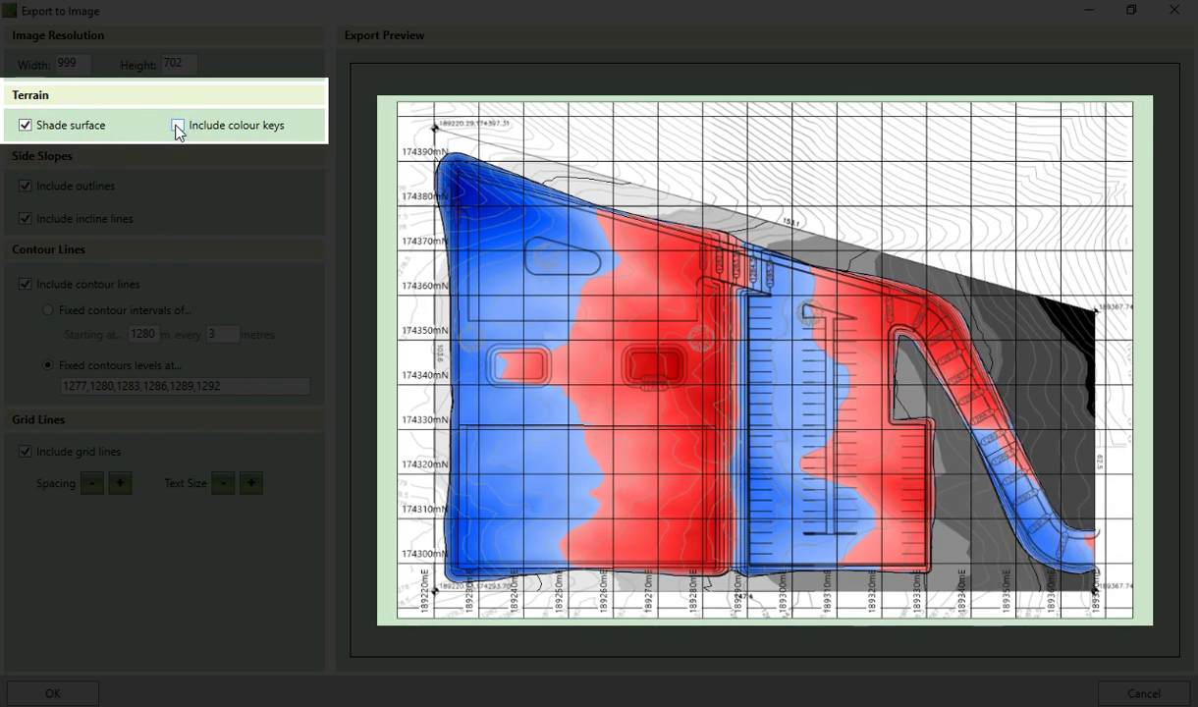
{"action": "left_click", "coordinate": [177, 127]}
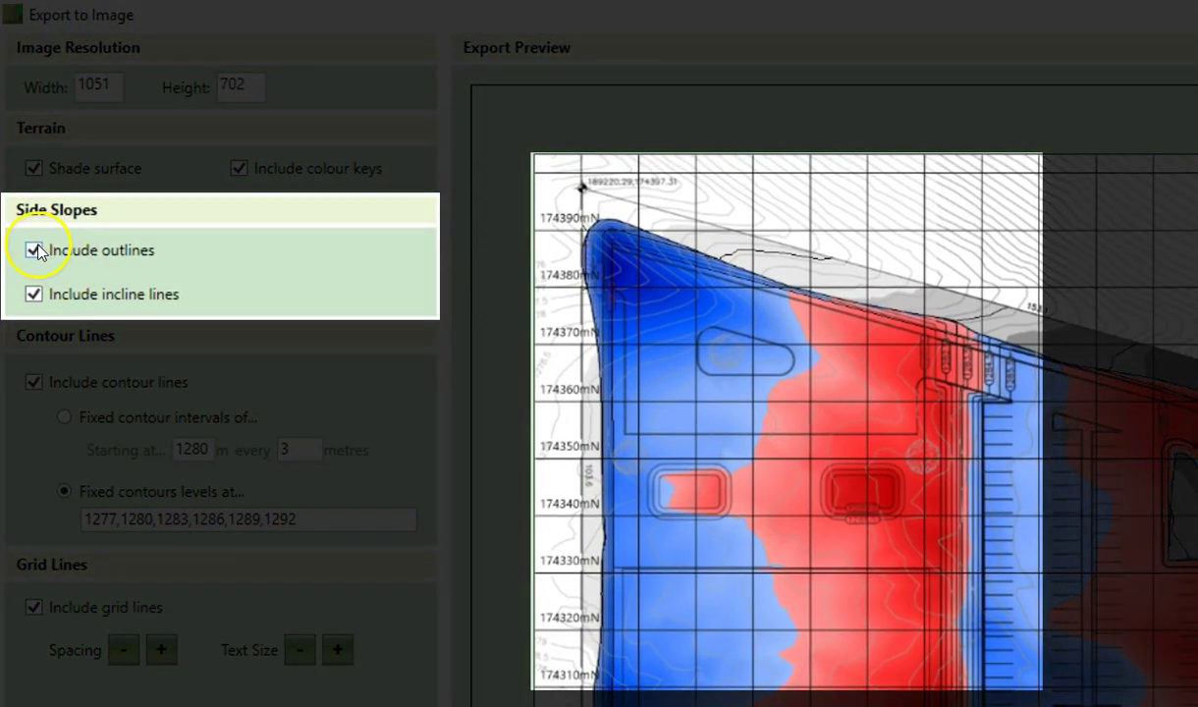
Turn the side slope outlines and the incline lines off and back on in the export preview
{"action": "left_click", "coordinate": [37, 250]}
{"action": "left_click", "coordinate": [36, 250]}
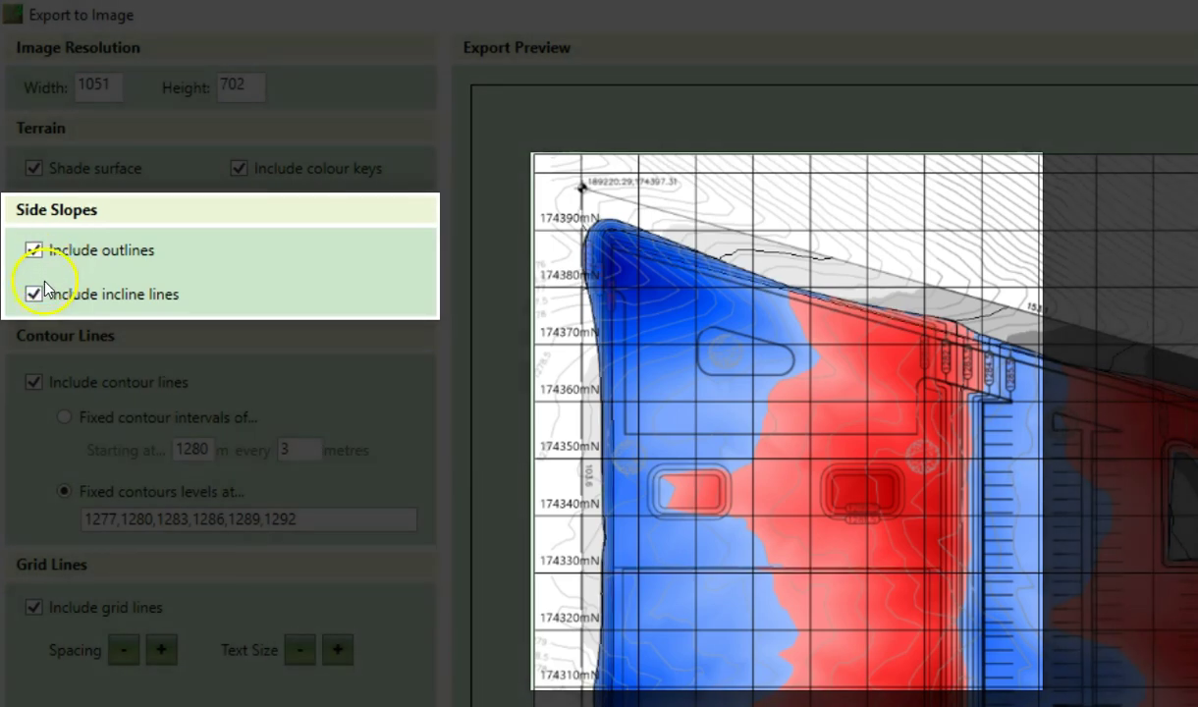
{"action": "left_click", "coordinate": [35, 293]}
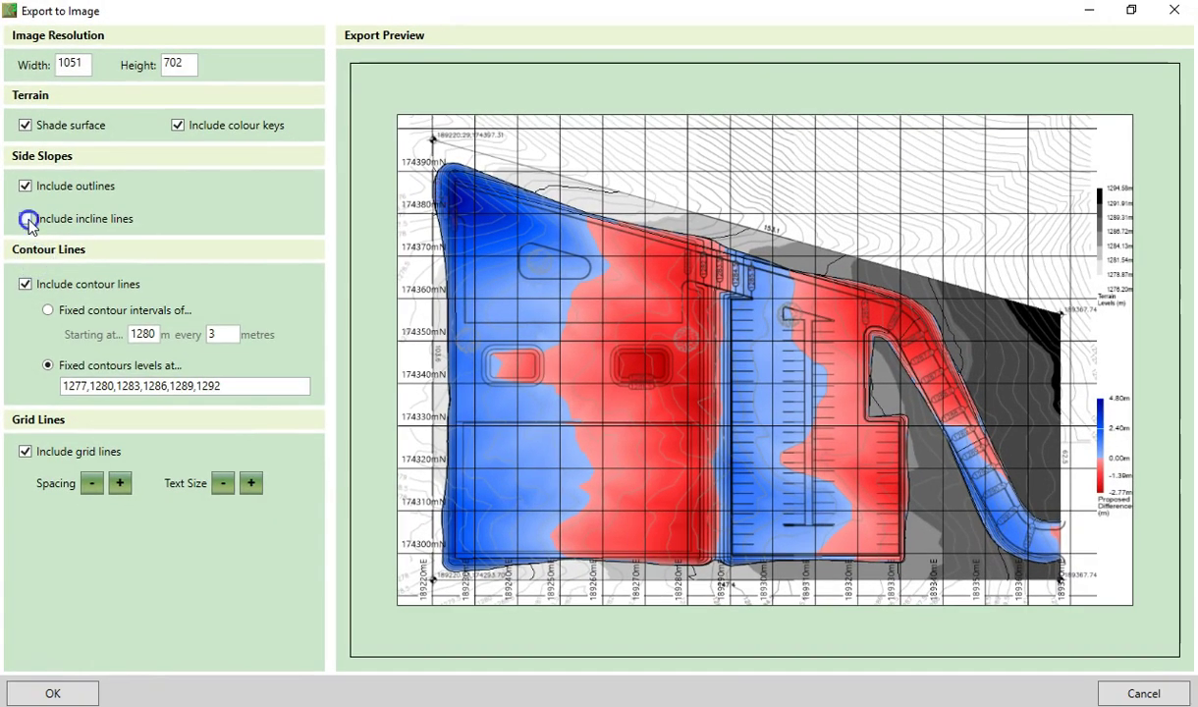
{"action": "left_click", "coordinate": [27, 219]}
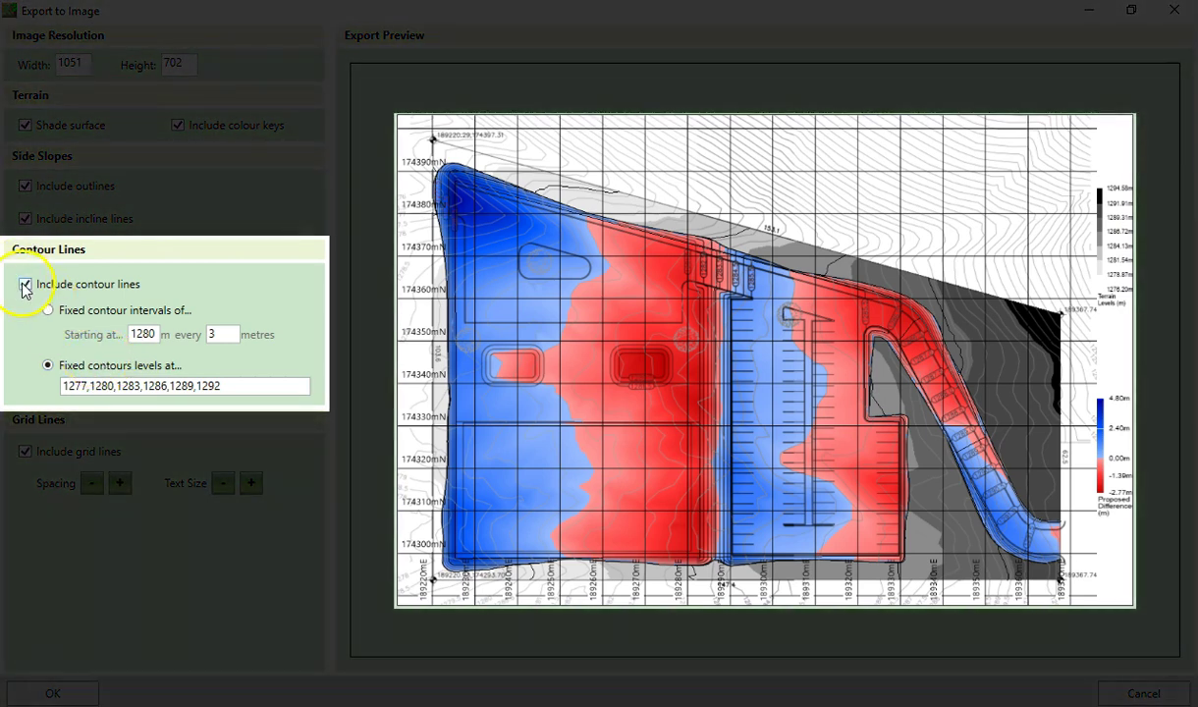
Turn the contour lines and the grid lines off and back on to compare the export preview
{"action": "left_click", "coordinate": [23, 284]}
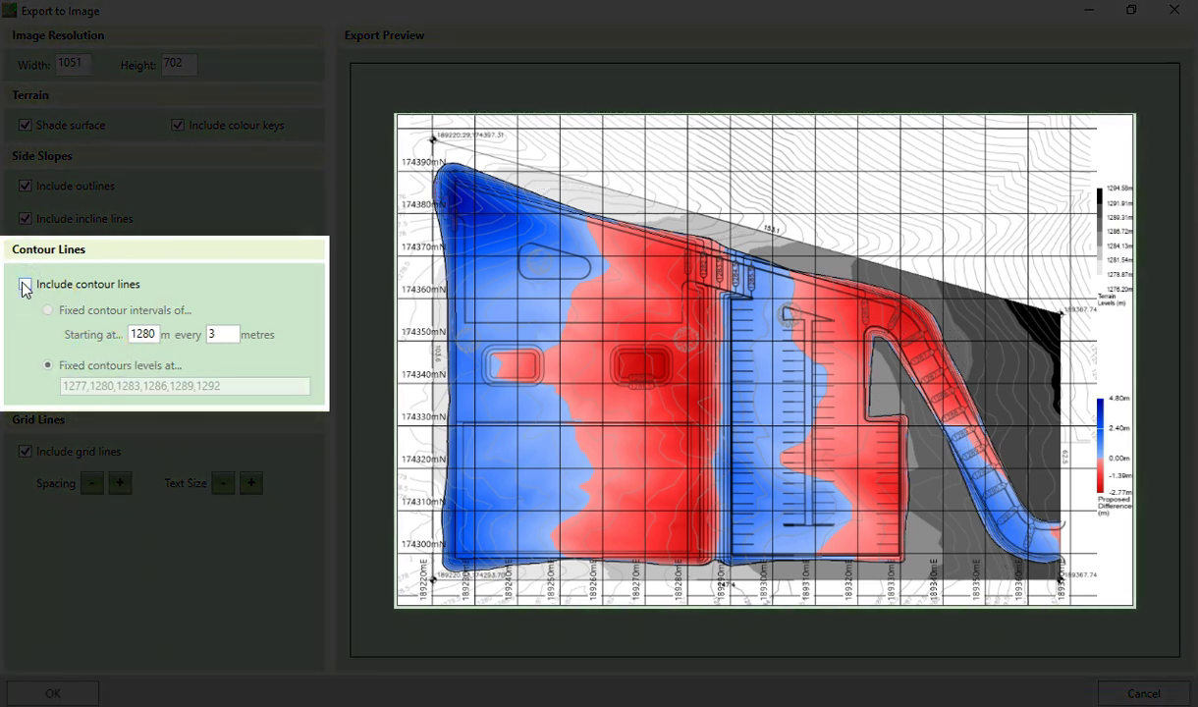
{"action": "left_click", "coordinate": [23, 284]}
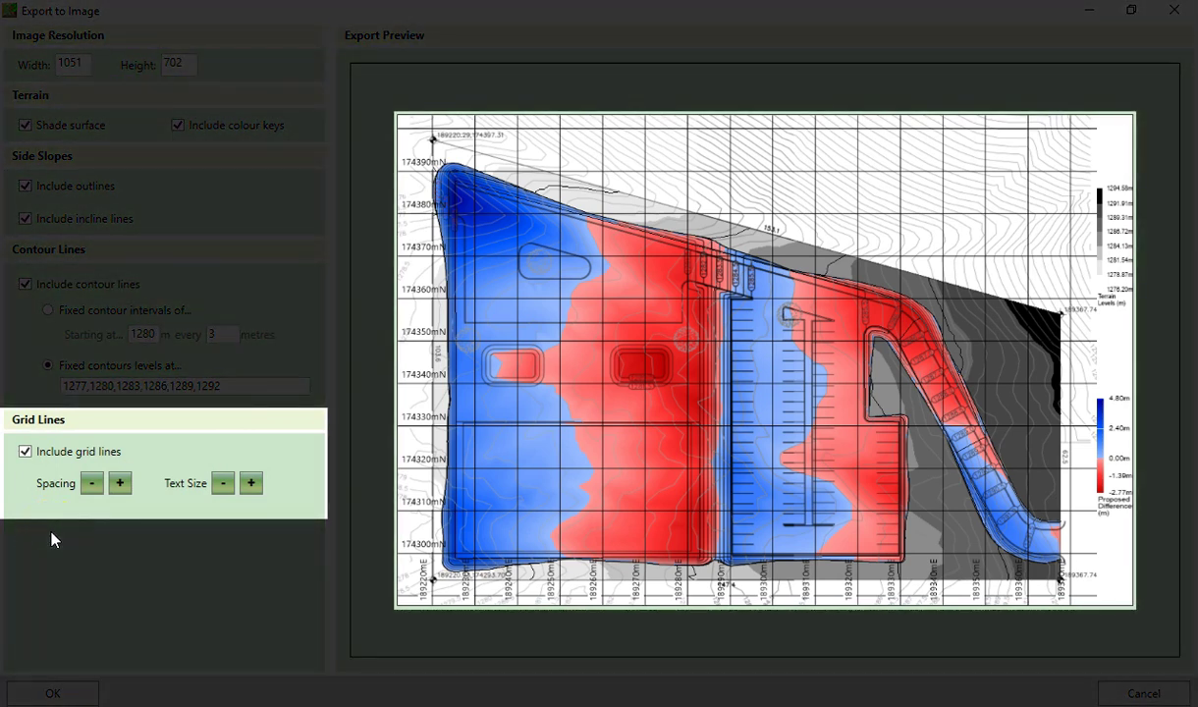
{"action": "left_click", "coordinate": [24, 453]}
{"action": "left_click", "coordinate": [25, 452]}
Widen and narrow the grid line spacing, and enlarge and reduce the grid text size in the export preview
{"action": "left_click", "coordinate": [120, 483]}
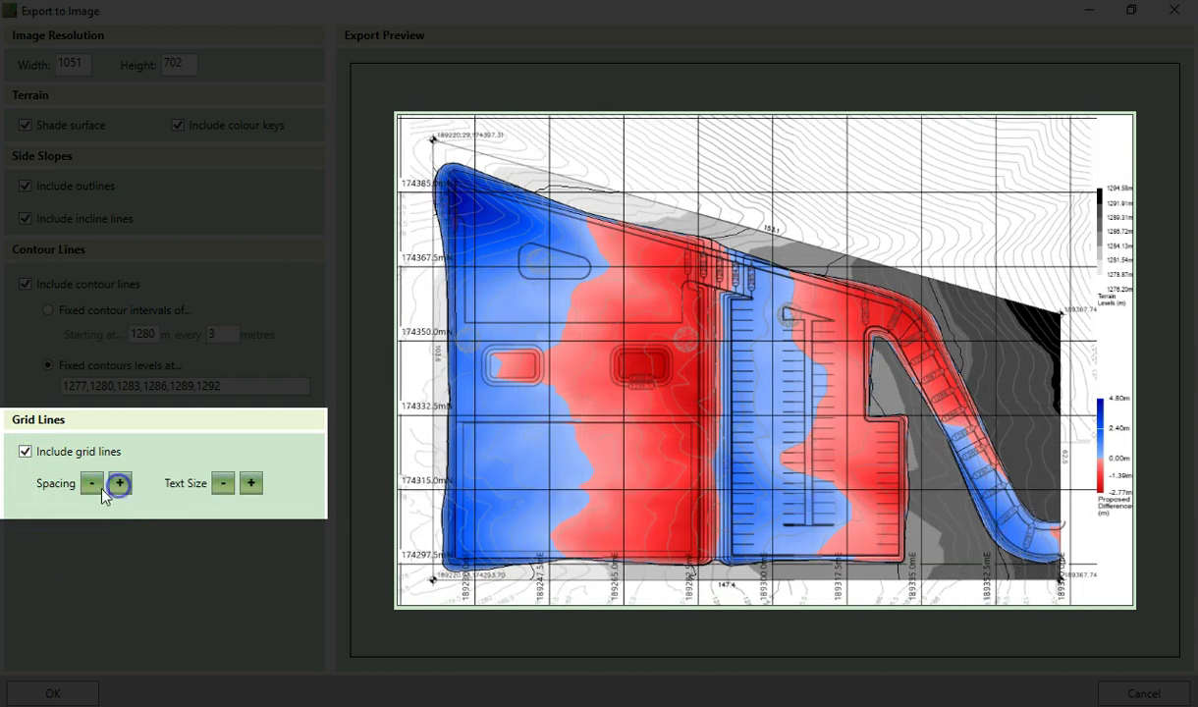
{"action": "left_click", "coordinate": [91, 483]}
{"action": "left_click", "coordinate": [252, 483]}
{"action": "left_click", "coordinate": [251, 484]}
{"action": "left_click", "coordinate": [223, 484]}
{"action": "left_click", "coordinate": [222, 484]}
Proceed to saving the export image, view the available file types, and cancel both the save and the image export
{"action": "left_click", "coordinate": [74, 694]}
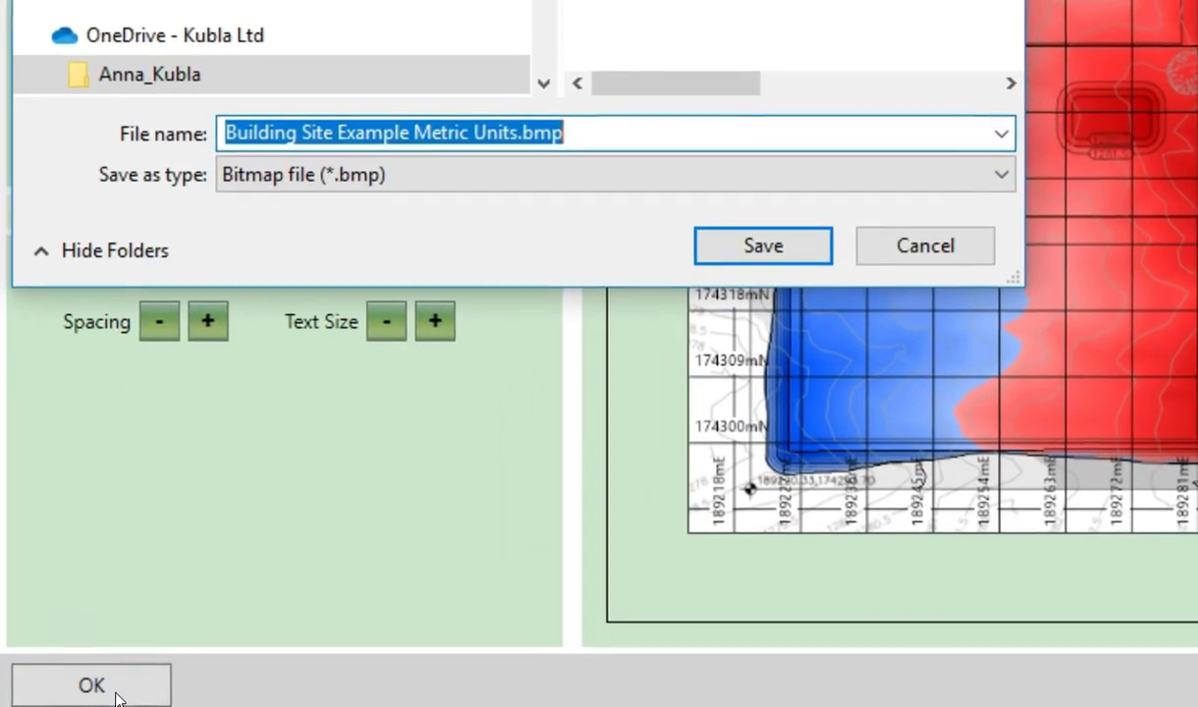
{"action": "left_click", "coordinate": [460, 177]}
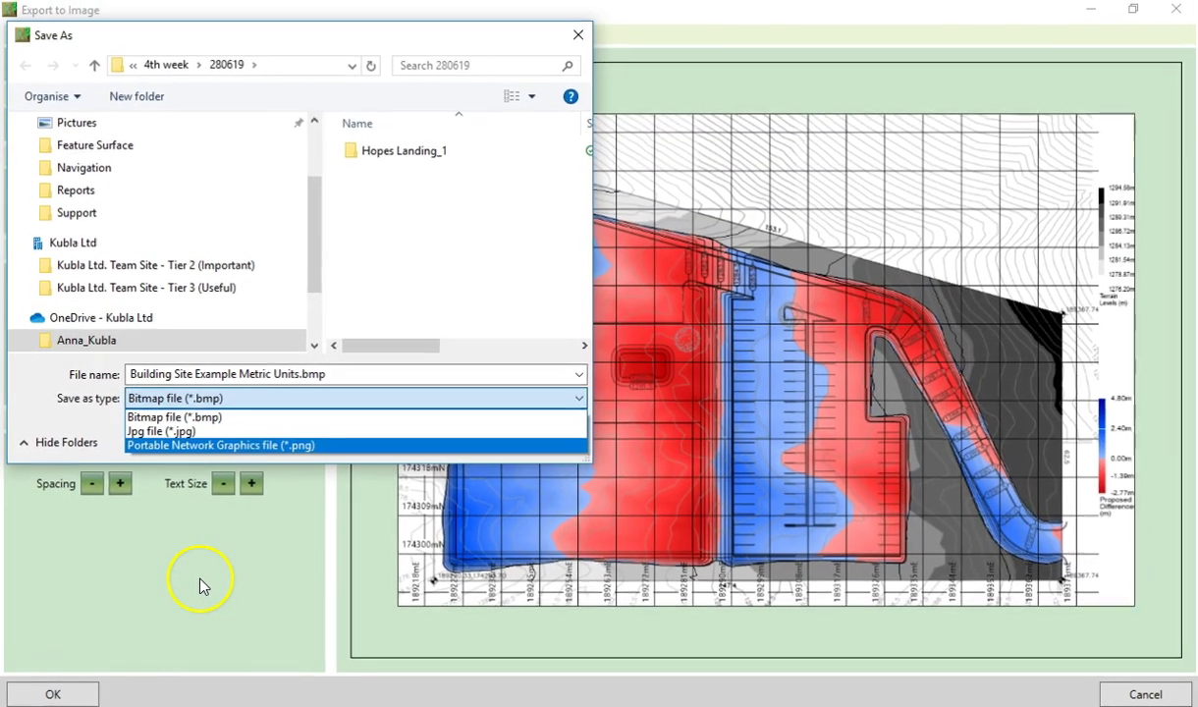
{"action": "left_click", "coordinate": [199, 586]}
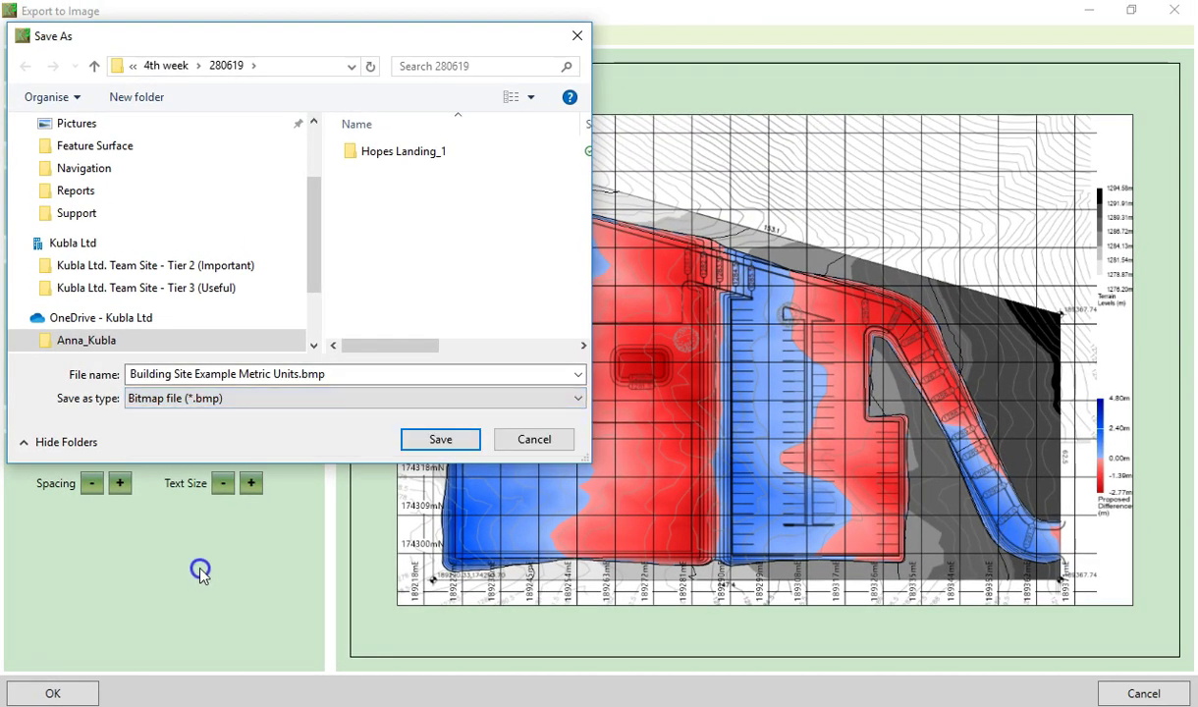
{"action": "left_click", "coordinate": [510, 438]}
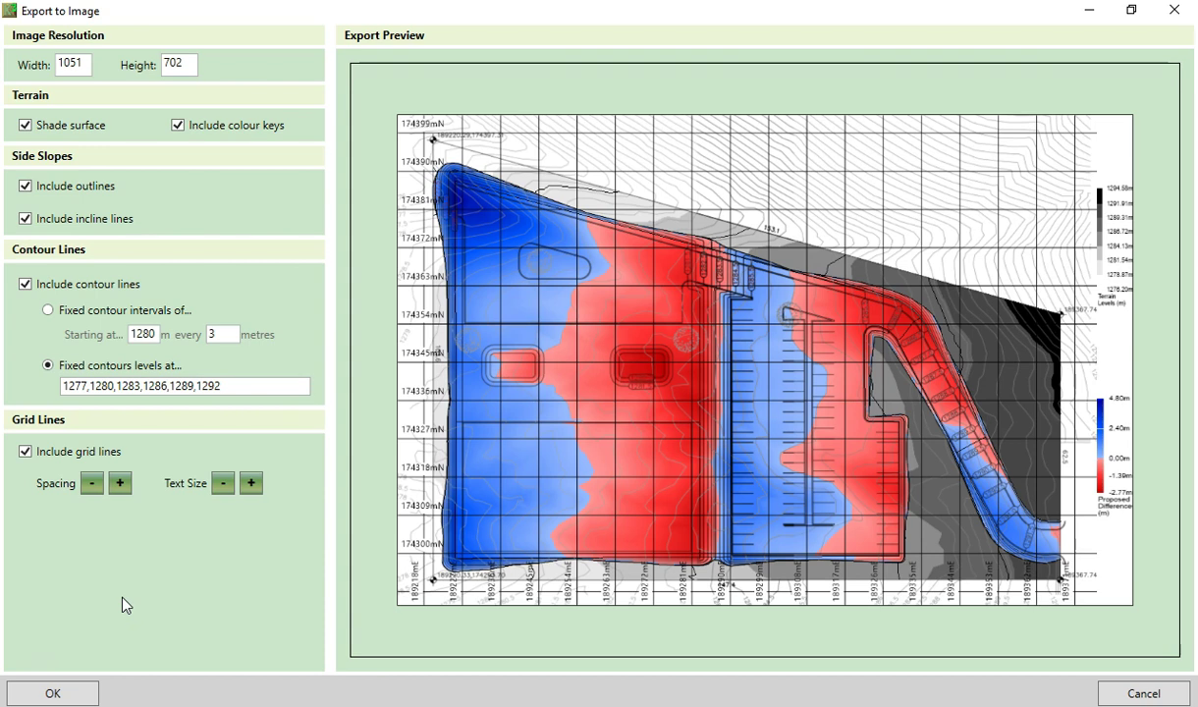
{"action": "left_click", "coordinate": [155, 596]}
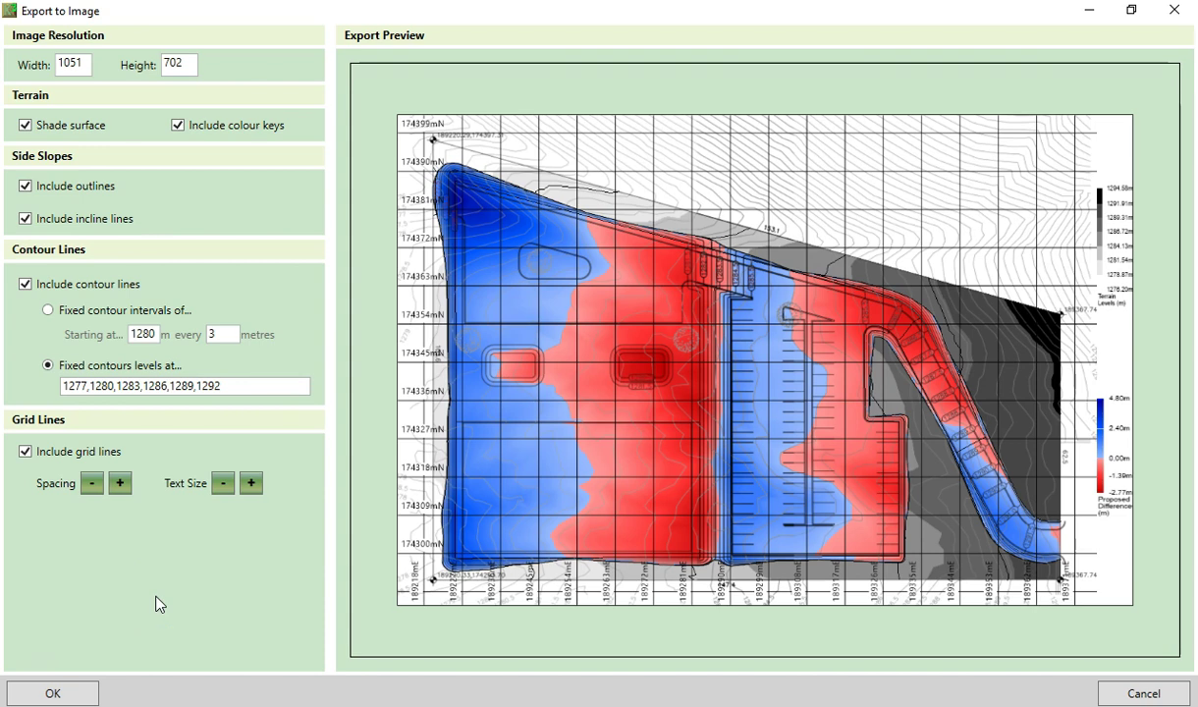
{"action": "left_click", "coordinate": [1134, 694]}
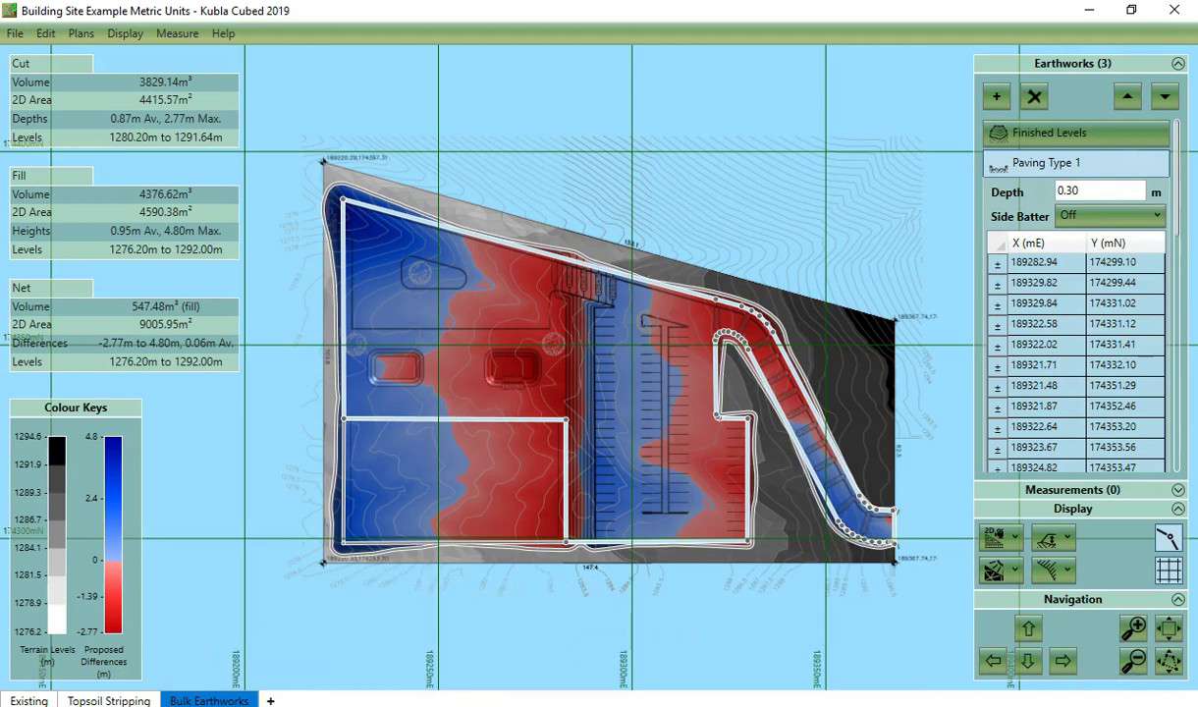
Search Windows for "sni" and launch the Snipping Tool
{"action": "key", "text": "super+s"}
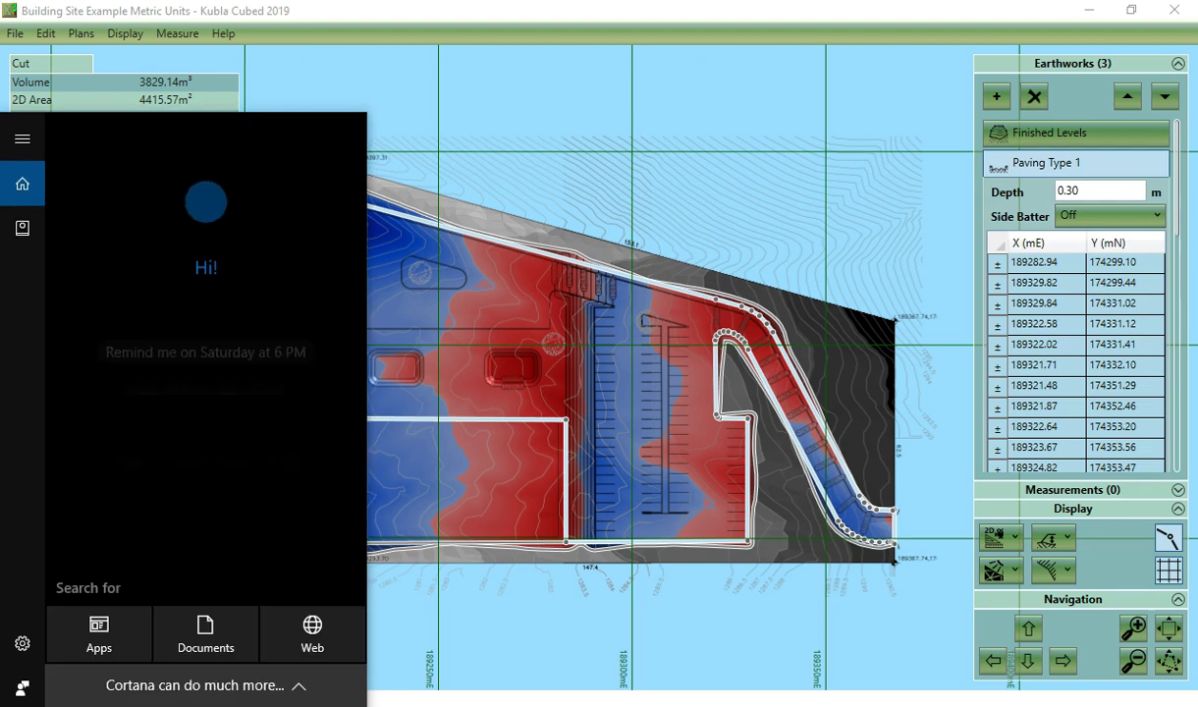
{"action": "type", "text": "sni"}
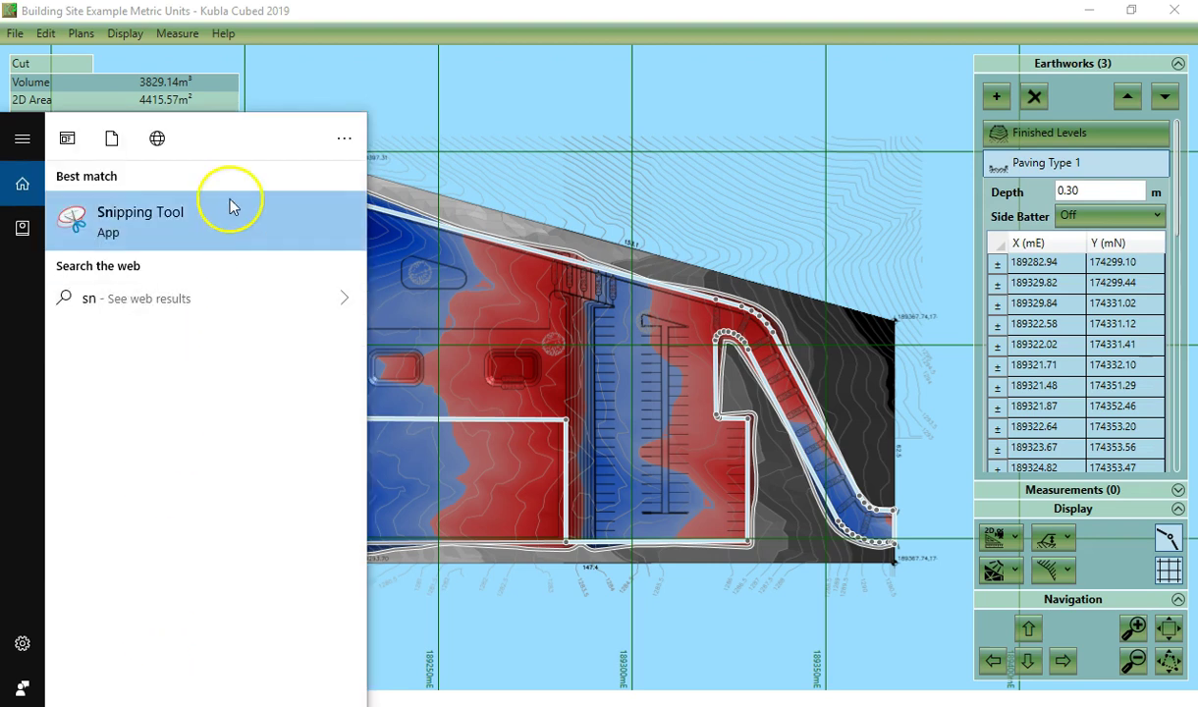
{"action": "left_click", "coordinate": [232, 202]}
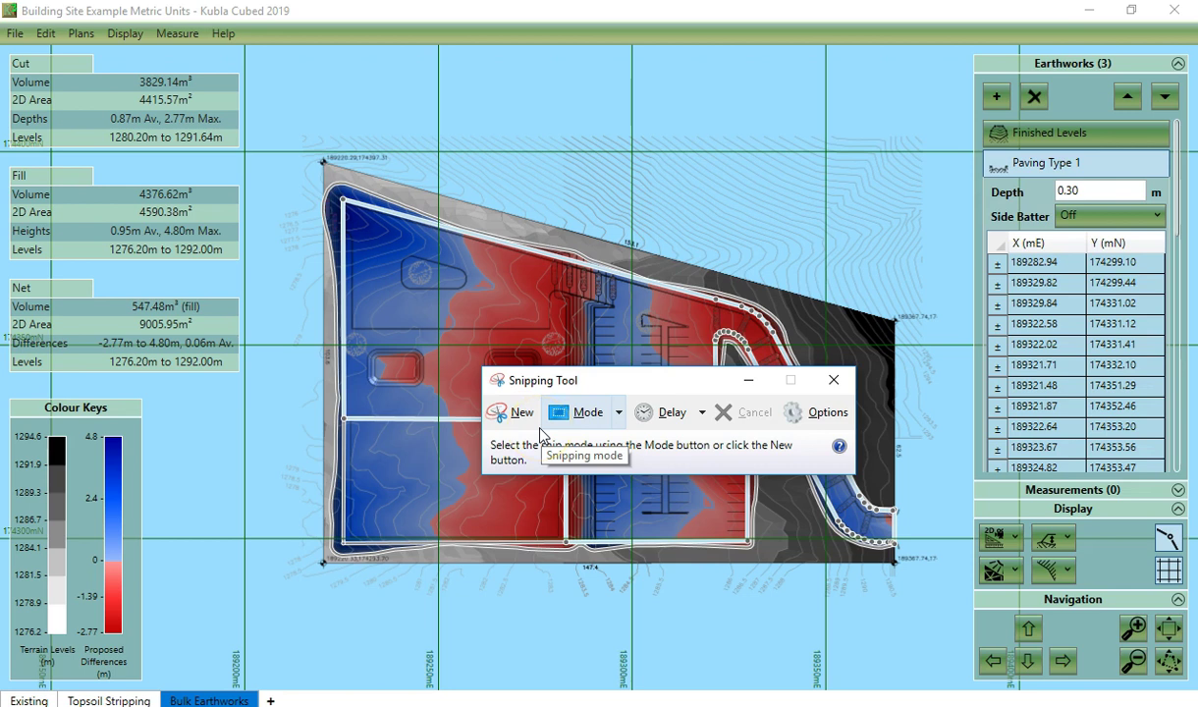
Switch the bulk earthworks display in Kubla Cubed from the 2D plan to the 3D view
{"action": "left_click", "coordinate": [1017, 537]}
{"action": "left_click", "coordinate": [1011, 602]}
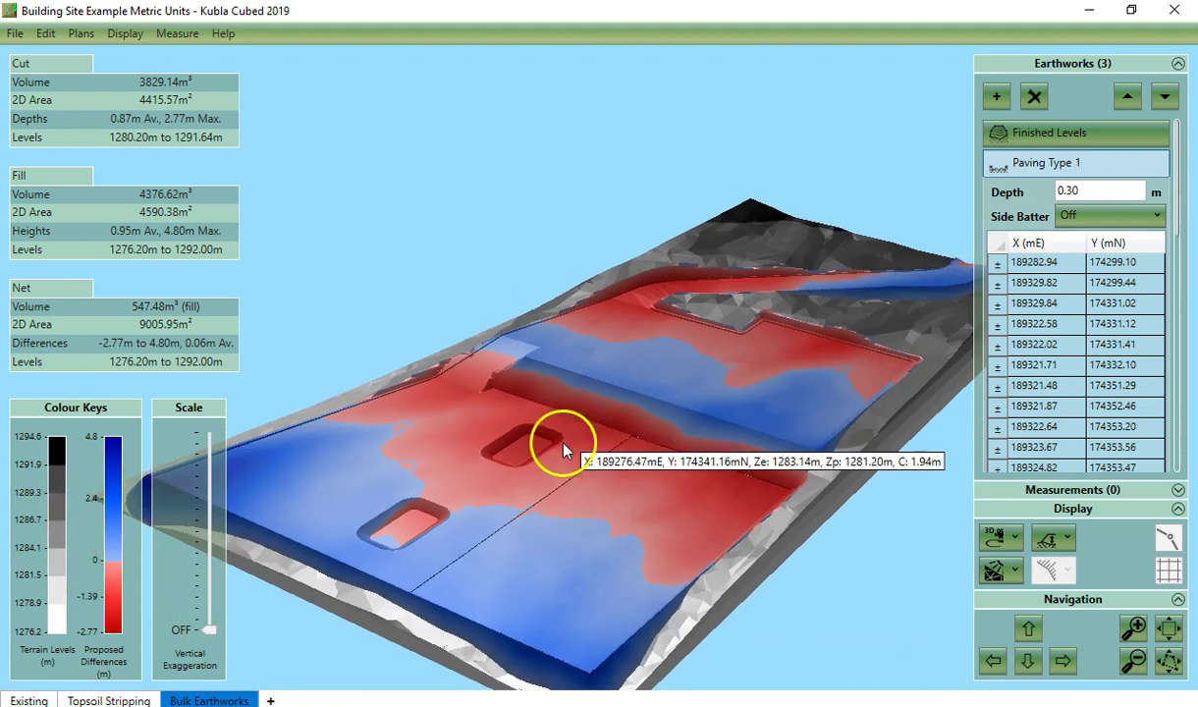
{"action": "scroll", "coordinate": [564, 445], "scroll_direction": "down", "scroll_amount": 1}
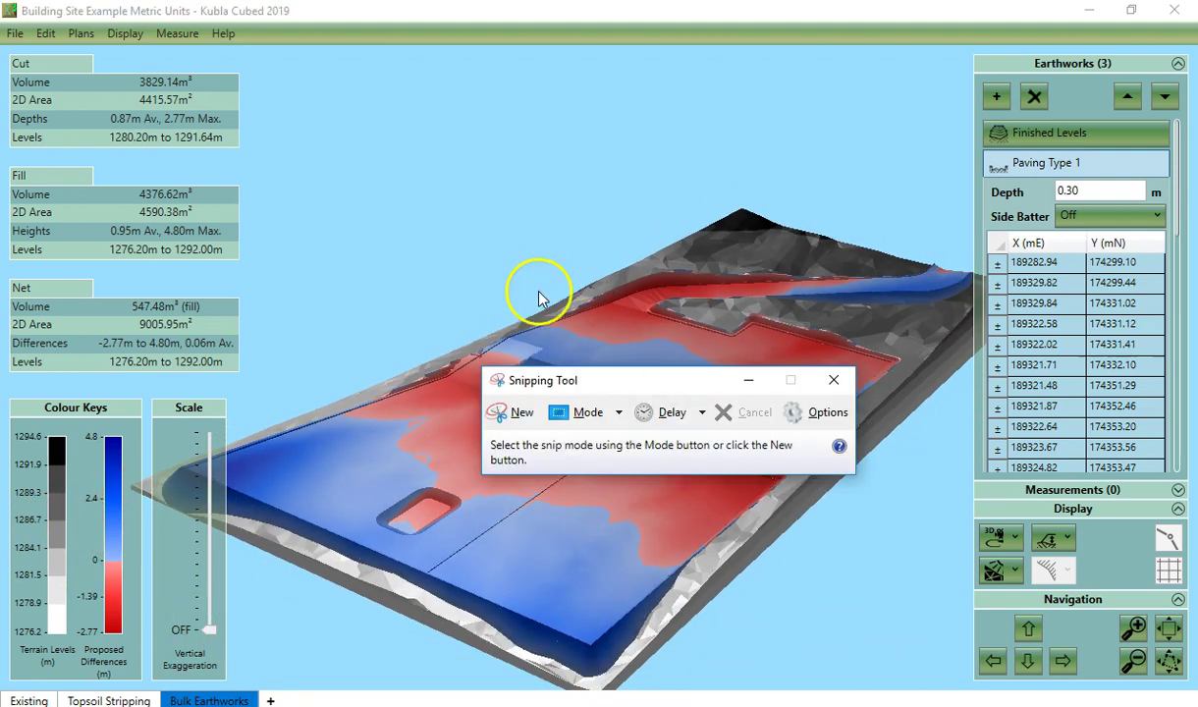
Capture a rectangular snip of the 3D earthworks model with the Snipping Tool and look at its save options
{"action": "left_click", "coordinate": [521, 413]}
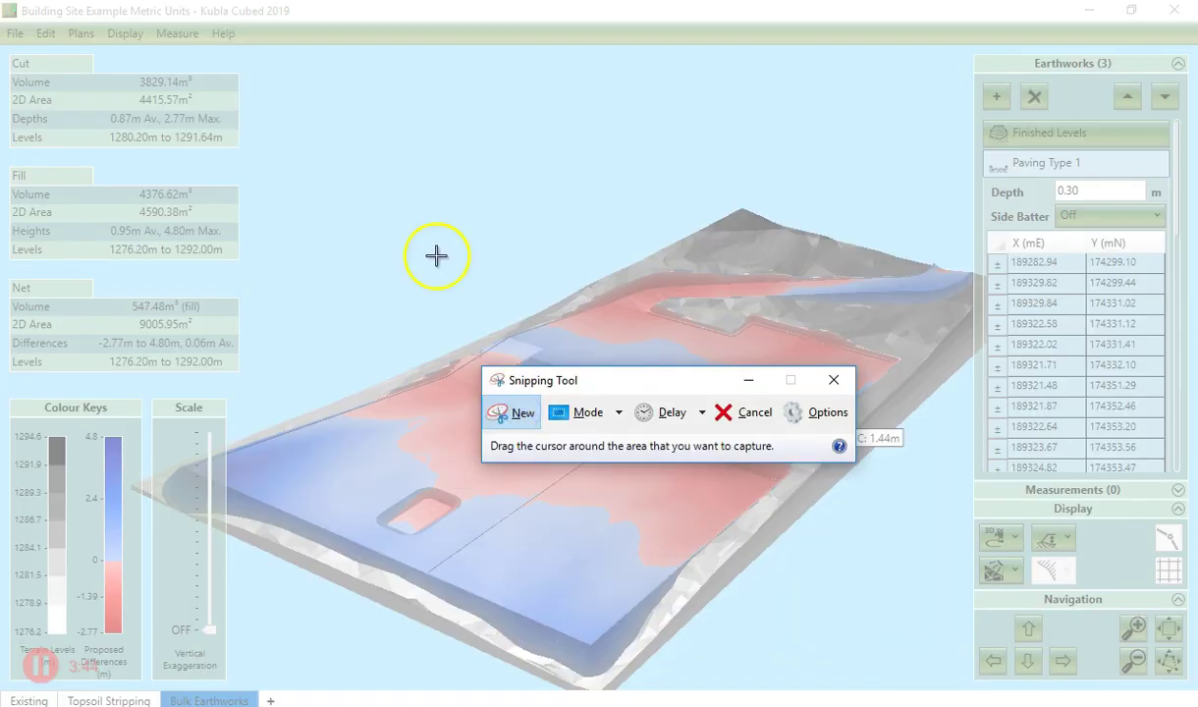
{"action": "left_click_drag", "start_coordinate": [245, 53], "coordinate": [792, 631]}
{"action": "left_click_drag", "start_coordinate": [671, 523], "coordinate": [957, 680]}
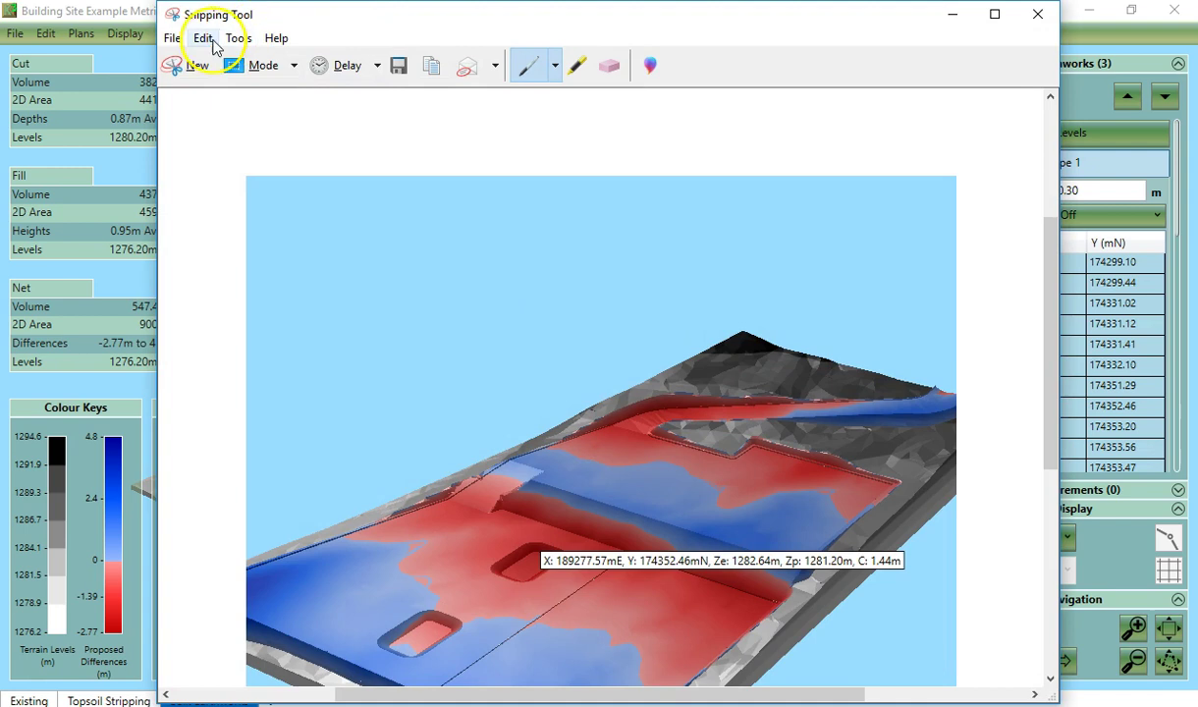
{"action": "left_click", "coordinate": [172, 39]}
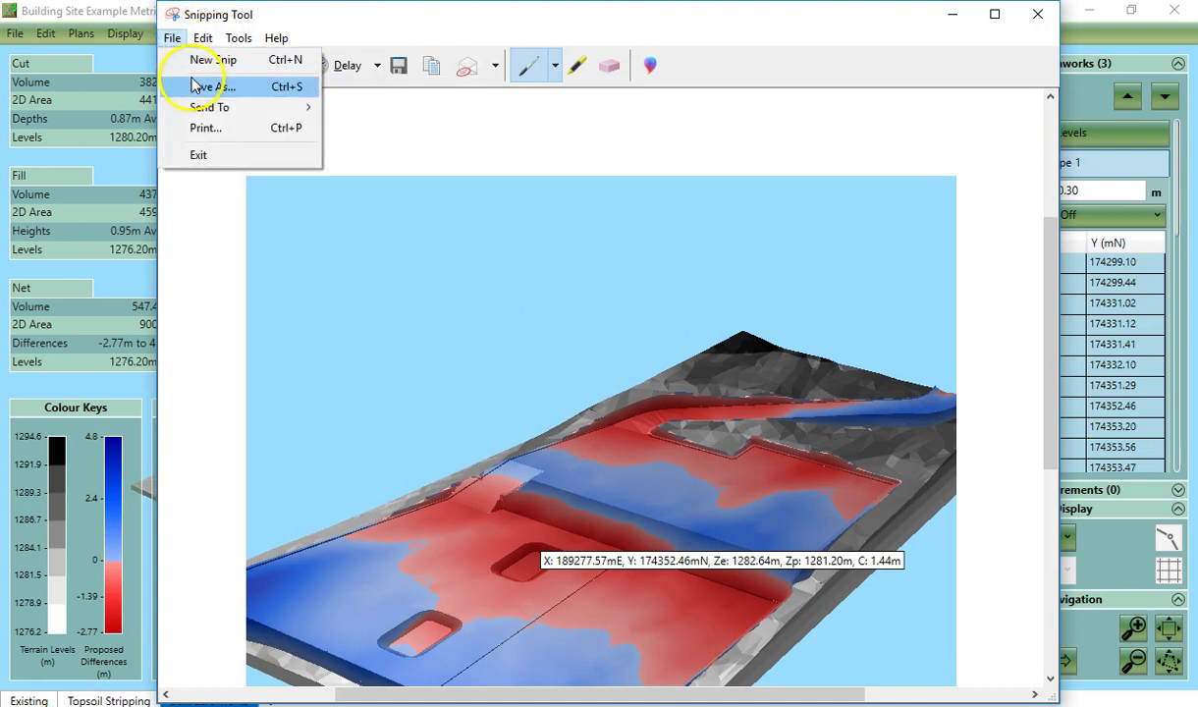
{"action": "left_click", "coordinate": [619, 134]}
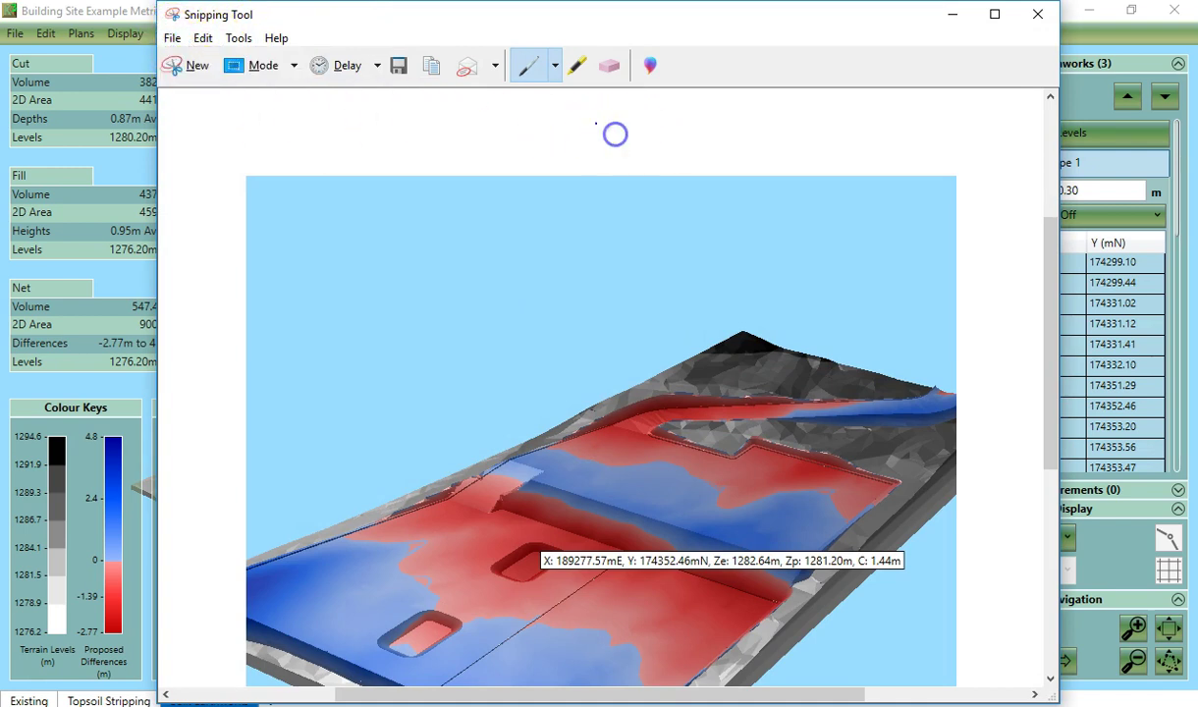
Capture a new rectangular snip of the 3D earthworks model and close the Snipping Tool without saving
{"action": "left_click", "coordinate": [180, 71]}
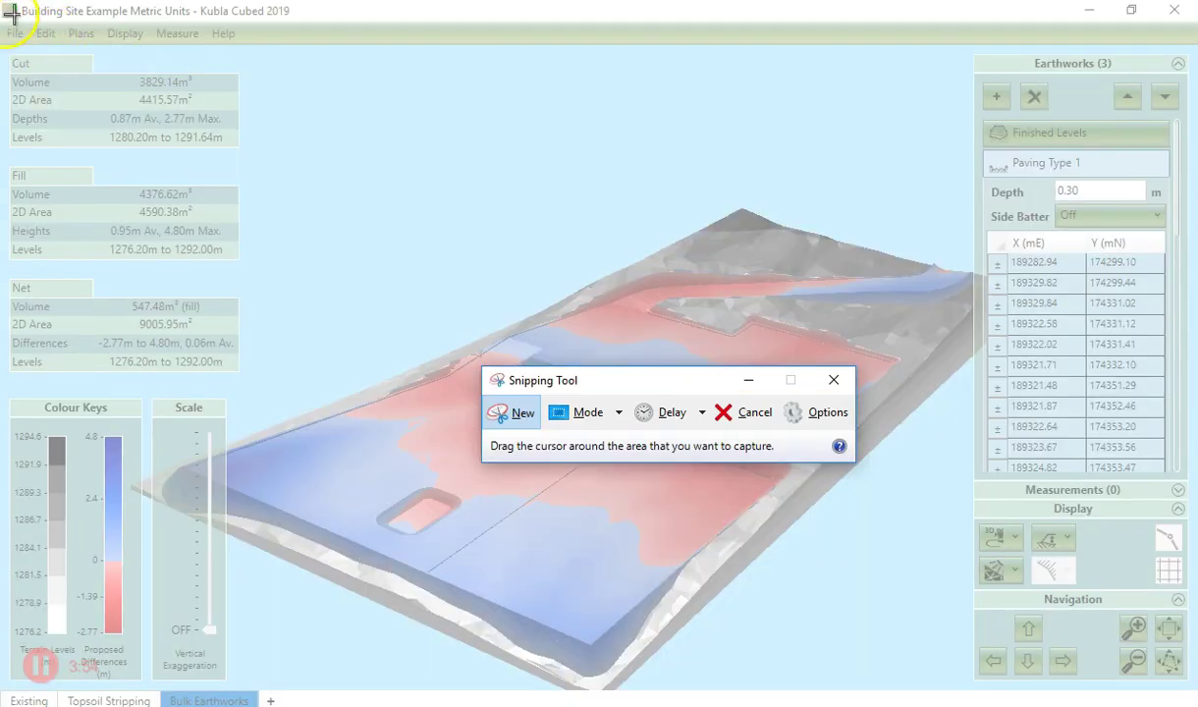
{"action": "left_click_drag", "start_coordinate": [243, 50], "coordinate": [967, 678]}
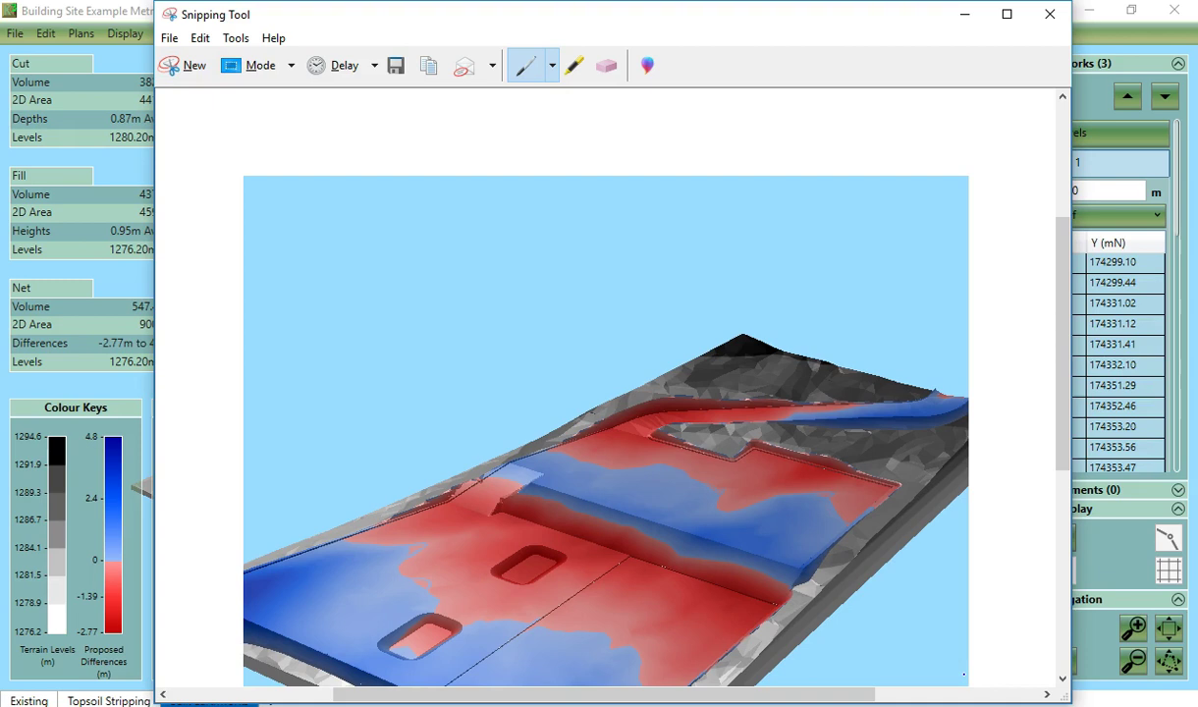
{"action": "left_click", "coordinate": [1052, 14]}
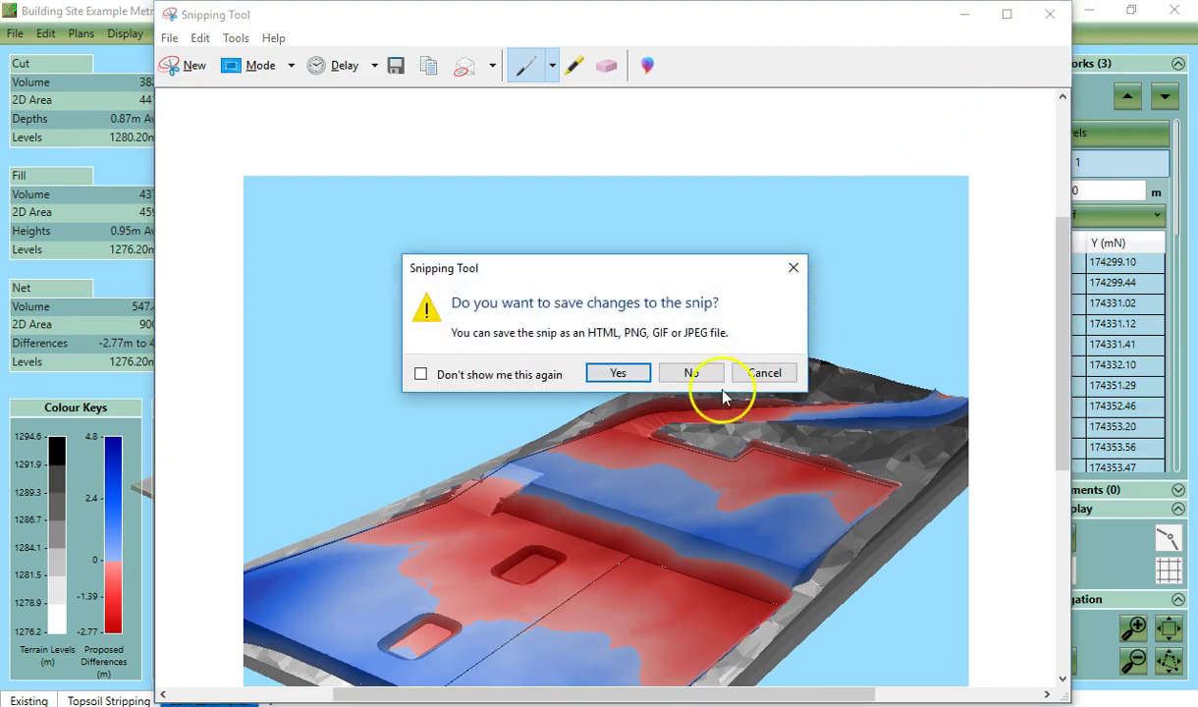
{"action": "left_click", "coordinate": [693, 374]}
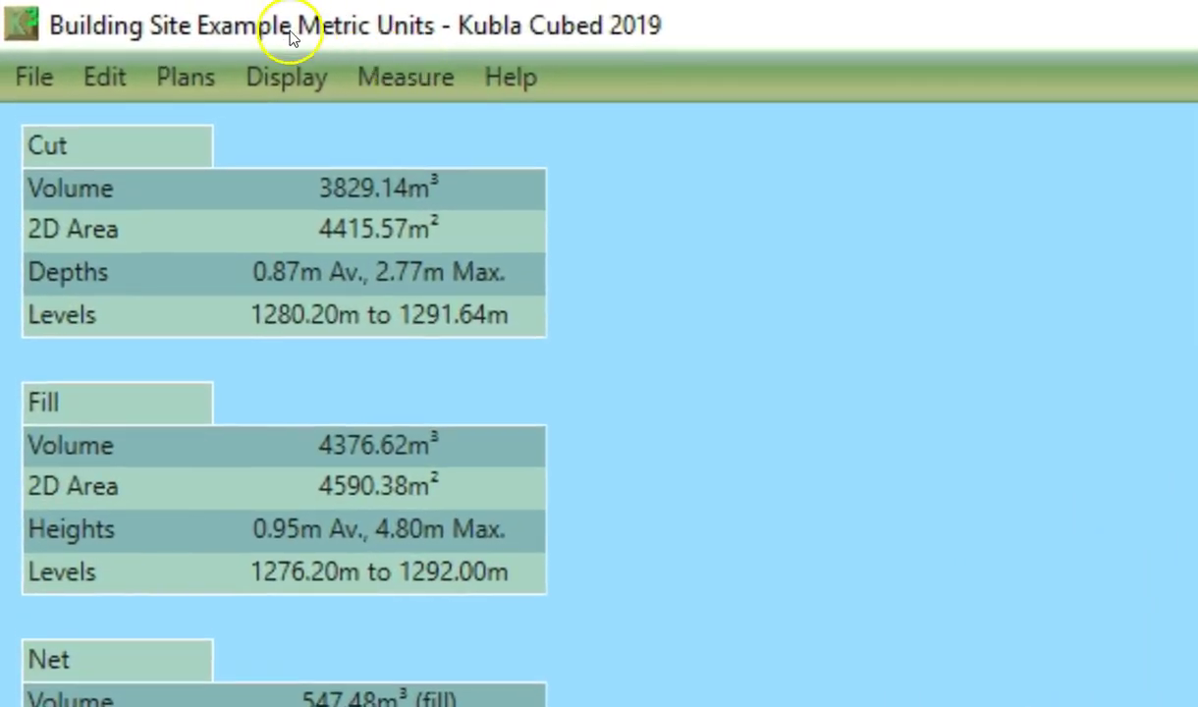
Display the 3D earthworks model in Presentation Mode and turn it to another viewing angle
{"action": "left_click", "coordinate": [126, 32]}
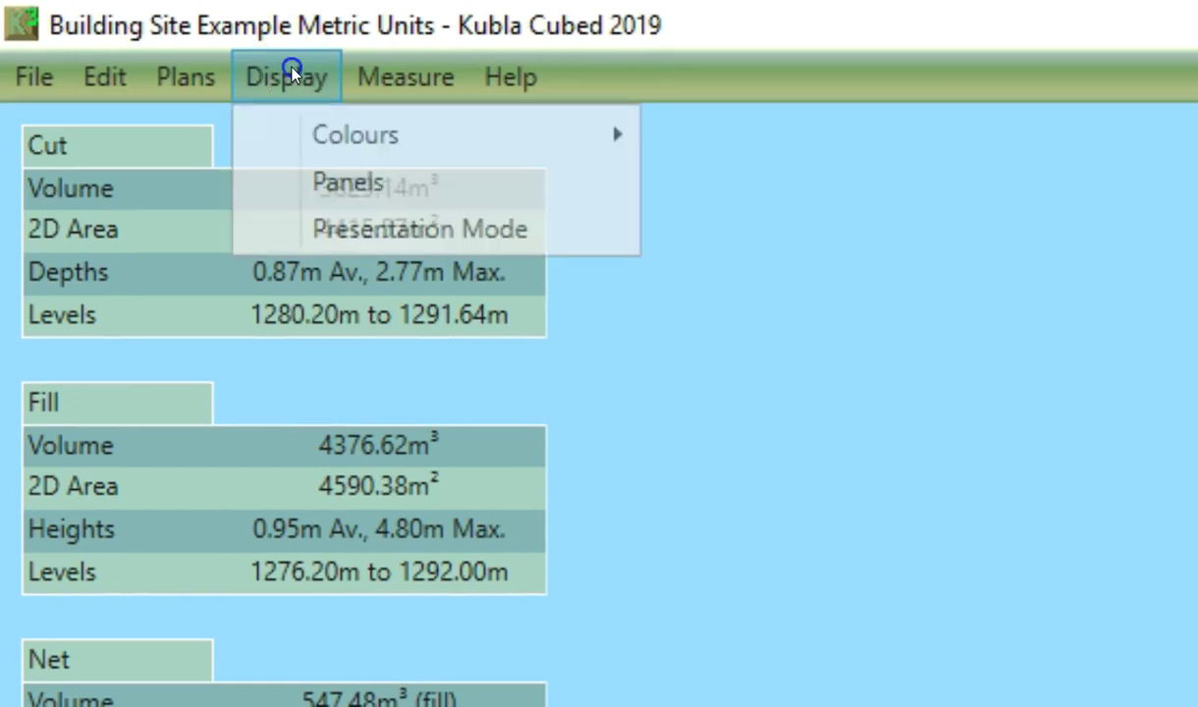
{"action": "left_click", "coordinate": [317, 229]}
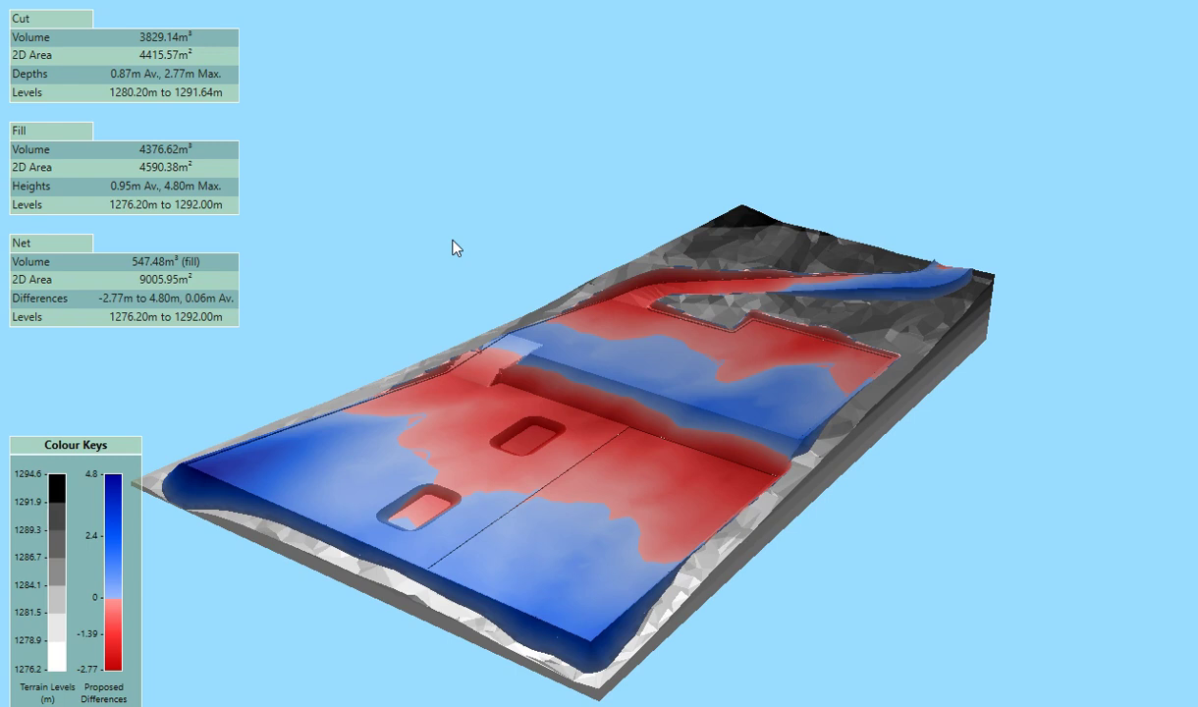
{"action": "left_click_drag", "start_coordinate": [611, 396], "coordinate": [693, 373]}
{"action": "mouse_move", "coordinate": [637, 412]}
{"action": "left_mouse_down"}
{"action": "mouse_move", "coordinate": [614, 408]}
{"action": "mouse_move", "coordinate": [653, 410]}
{"action": "left_mouse_up"}
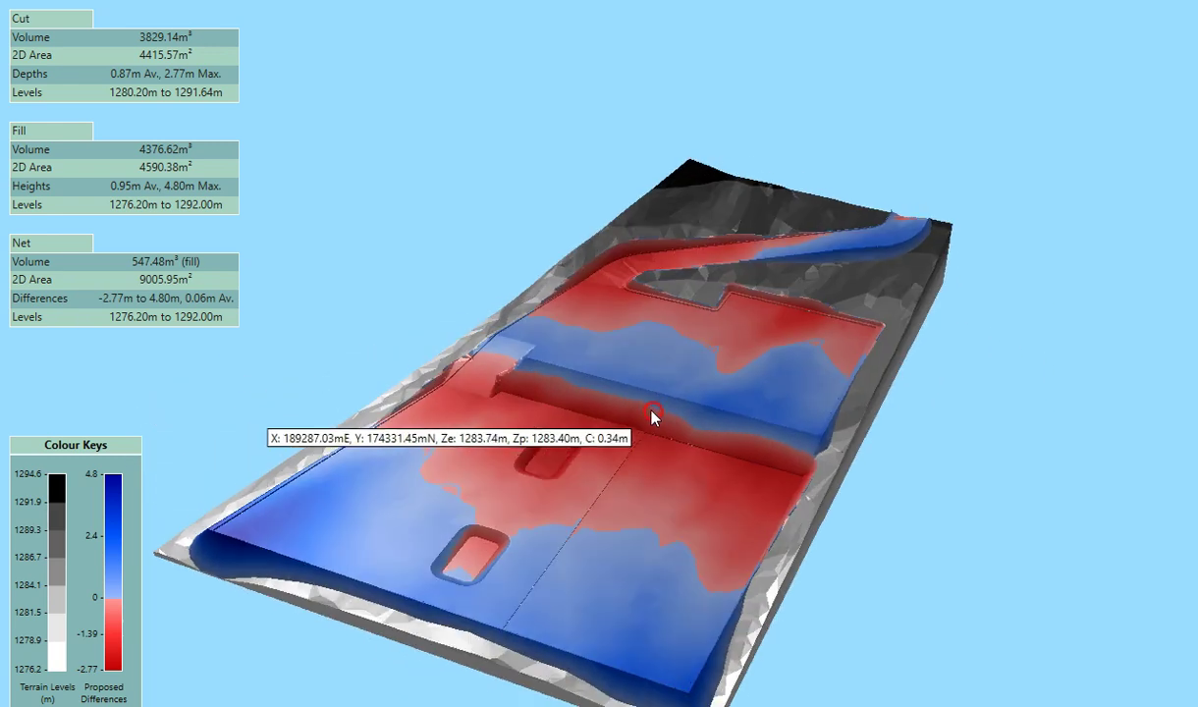